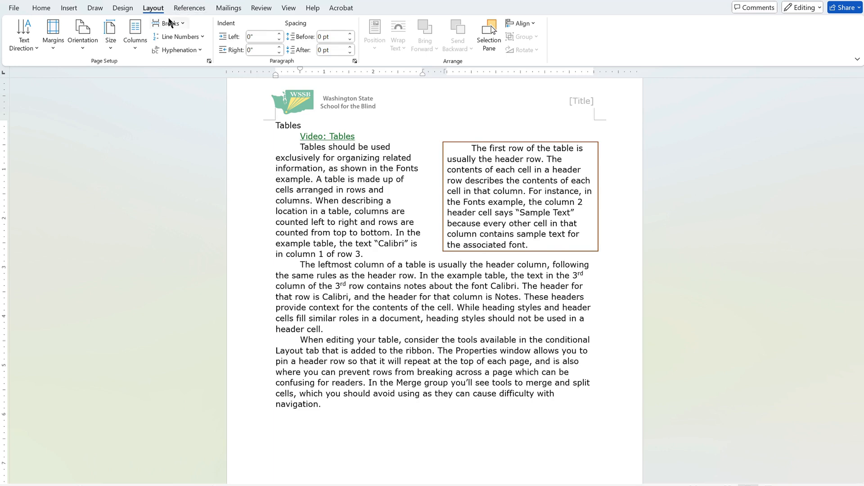
# Step: Insert a 3x3 table below the last paragraph of the Tables section
pyautogui.click(134, 50)
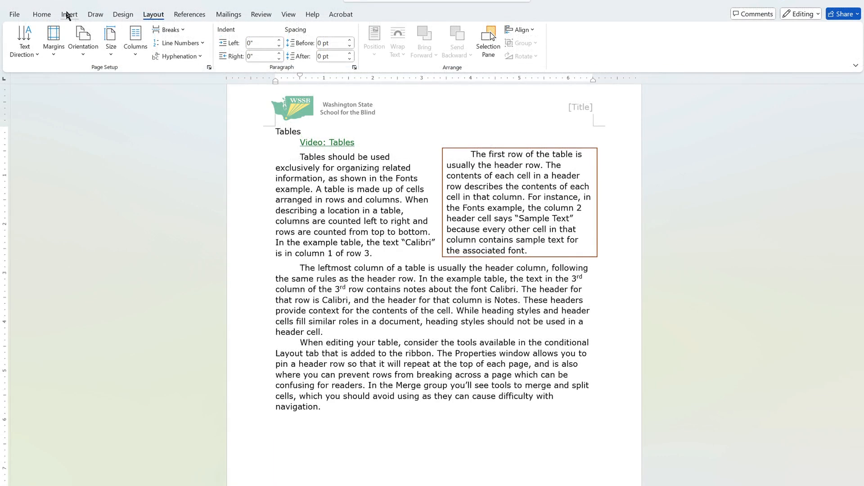
pyautogui.click(68, 14)
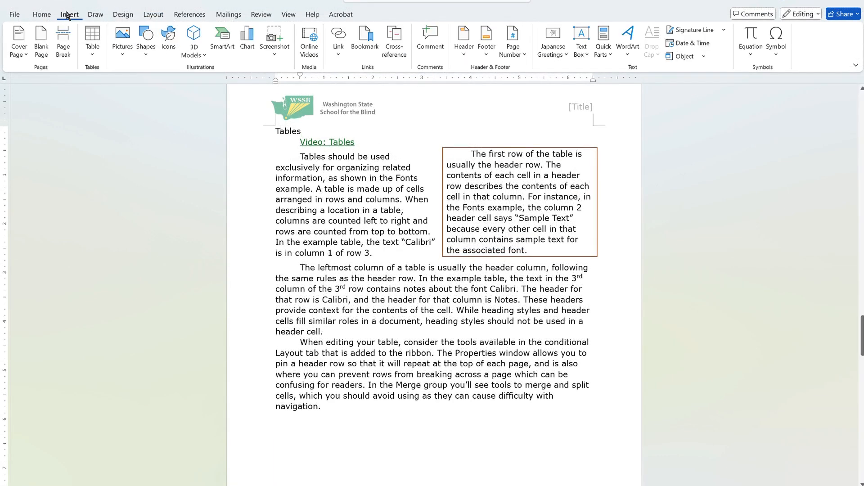
pyautogui.click(96, 57)
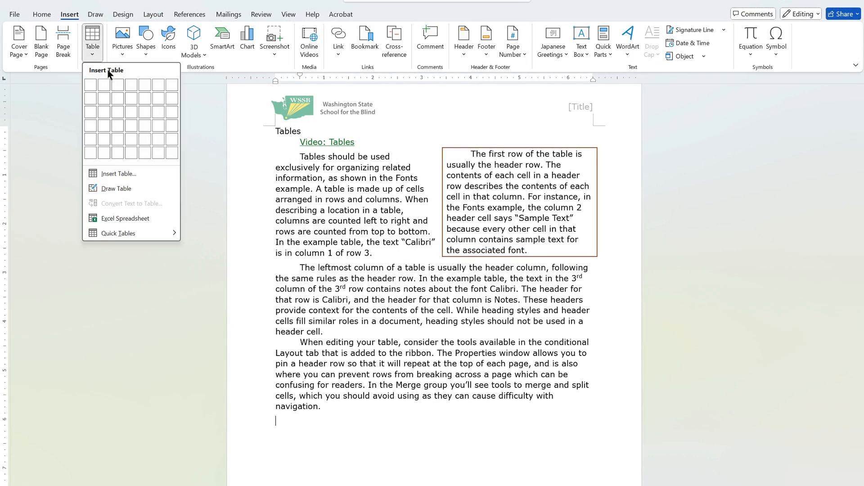
pyautogui.click(118, 115)
# Step: Fill the table's first row with the headers Fruit, Bought and Eaten
pyautogui.click(329, 427)
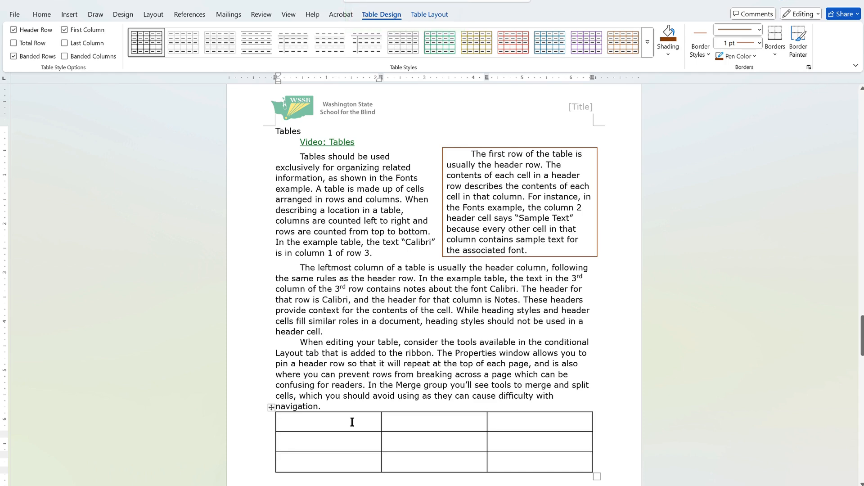
pyautogui.write('Fruit')
pyautogui.press('Tab')
pyautogui.write('Bou')
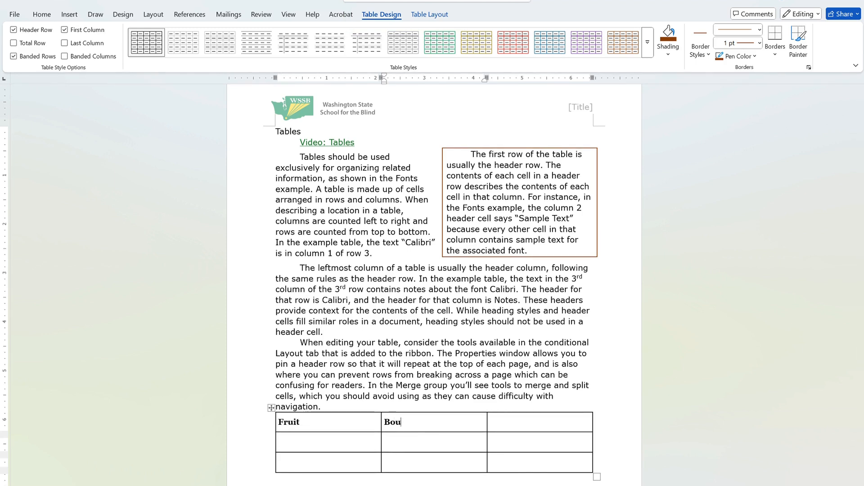
pyautogui.write('ght')
pyautogui.press('Tab')
pyautogui.write('Eaten')
pyautogui.press('Tab')
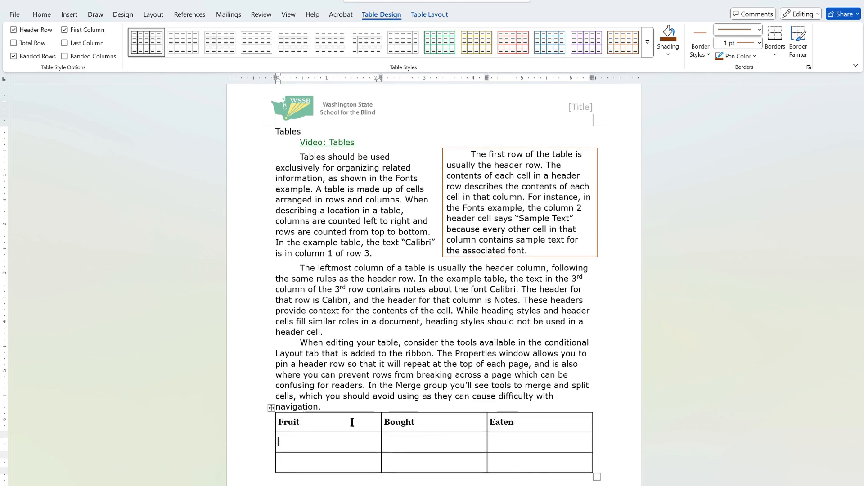
# Step: Enter the row headers Apples and Bananas in the table's first column
pyautogui.write('Apples')
pyautogui.press('Down')
pyautogui.write('Bananas')
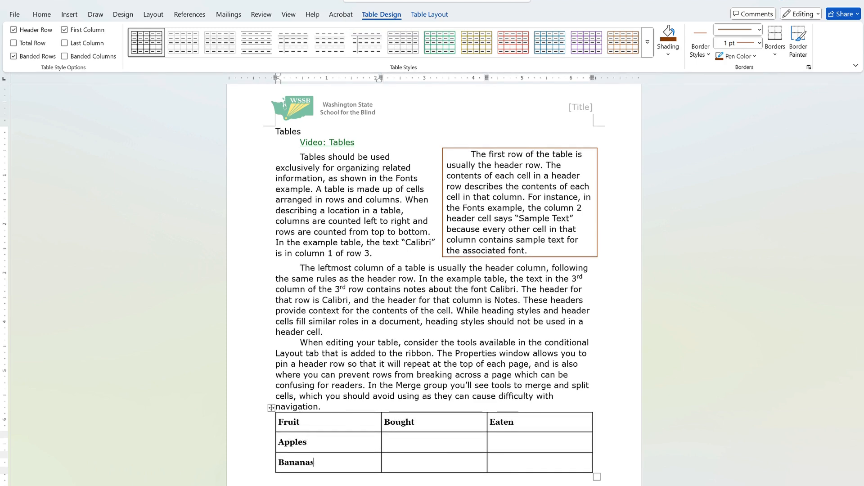
# Step: Enter 9 bought and 3 eaten for Apples, and 6 bought and 2 eaten for Bananas
pyautogui.press('Up')
pyautogui.press('Tab')
pyautogui.write('9')
pyautogui.press('Tab')
pyautogui.write('3')
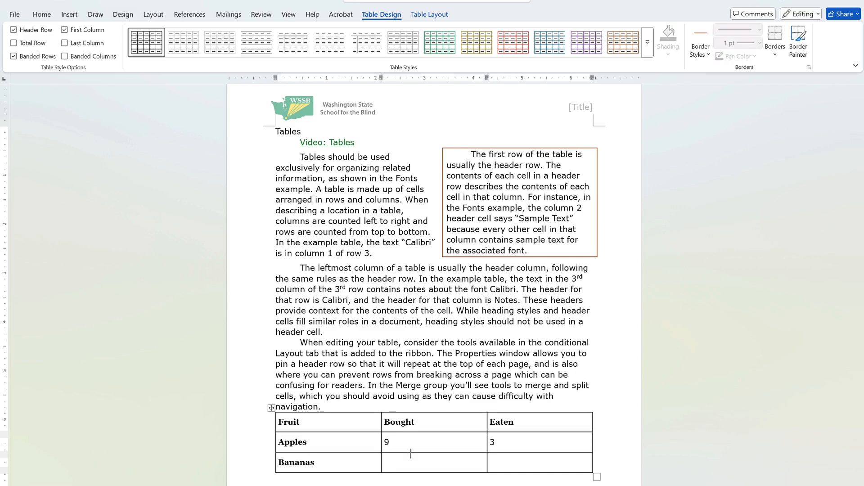
pyautogui.click(411, 454)
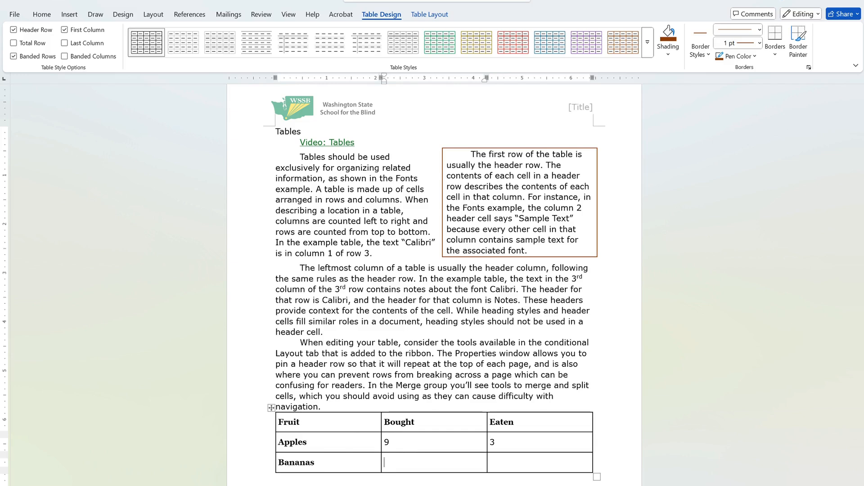
pyautogui.write('6')
pyautogui.press('Tab')
pyautogui.write('2')
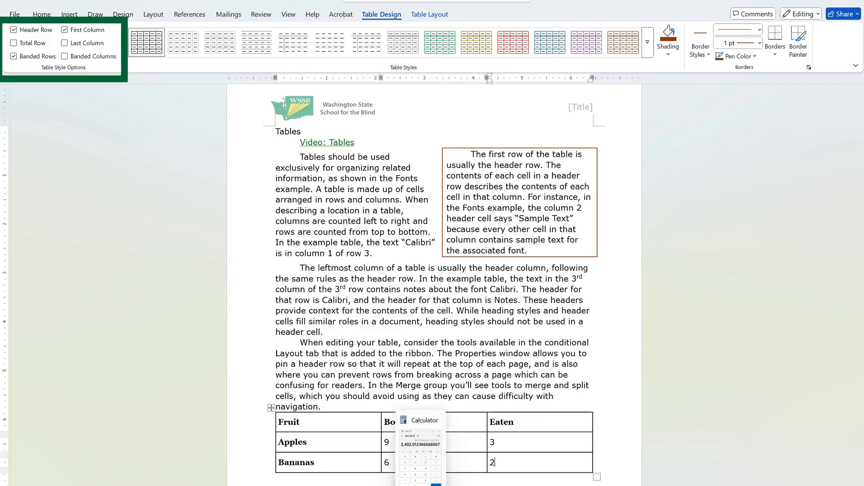
# Step: Apply the light green banded style from the second set of Grid Tables styles to the fruit table
pyautogui.scroll(-5, 615, 279)
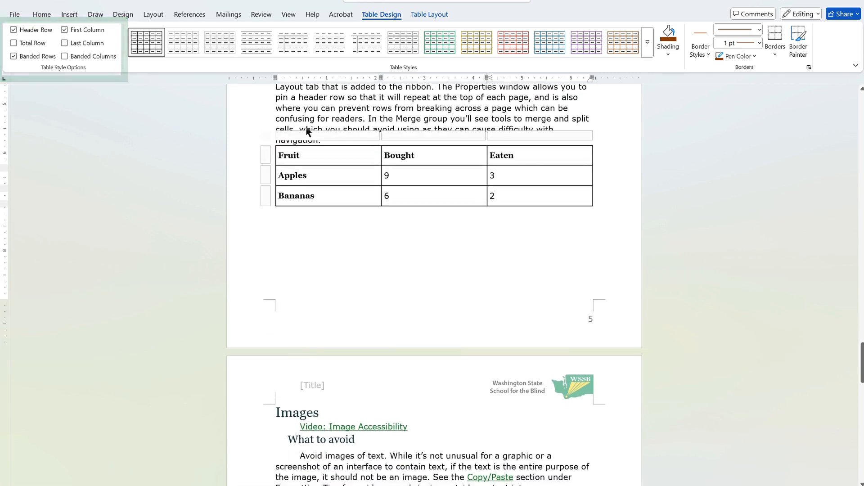
pyautogui.click(648, 42)
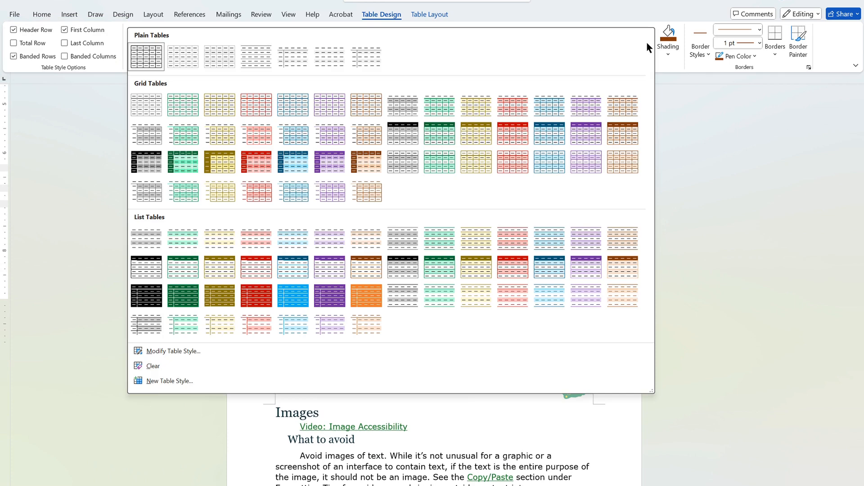
pyautogui.click(435, 113)
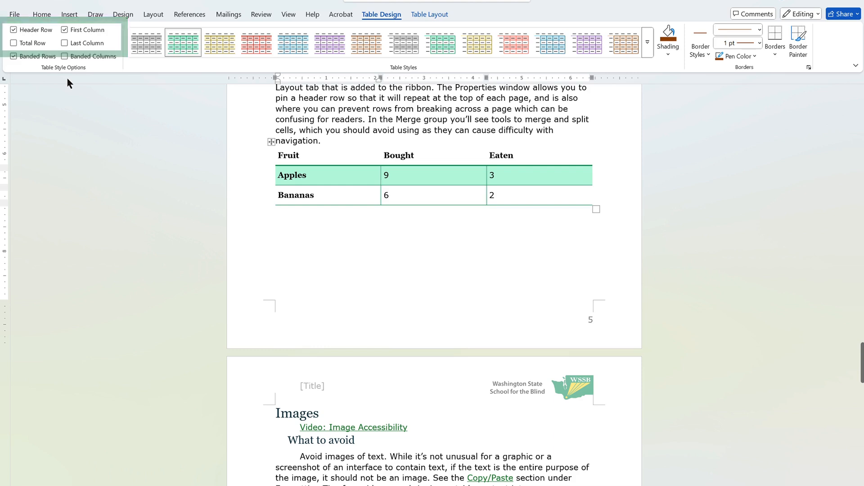
# Step: Turn the fruit table's Header Row formatting off and back on to compare its effect
pyautogui.click(29, 33)
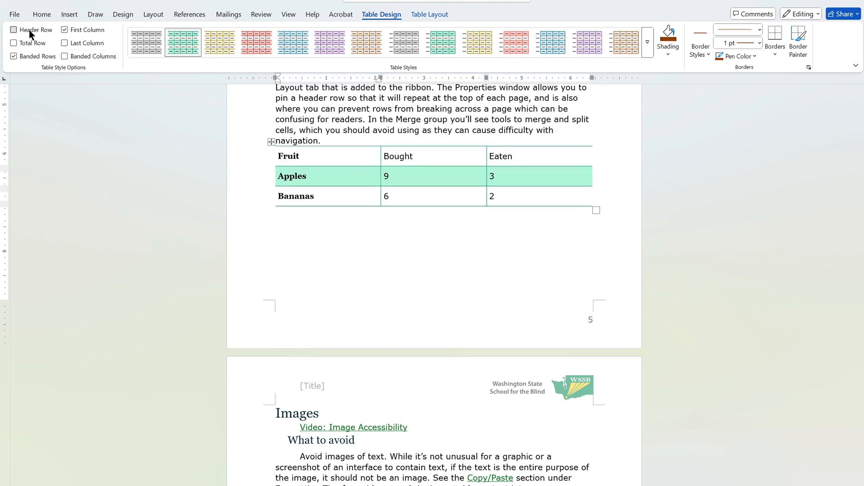
pyautogui.click(29, 34)
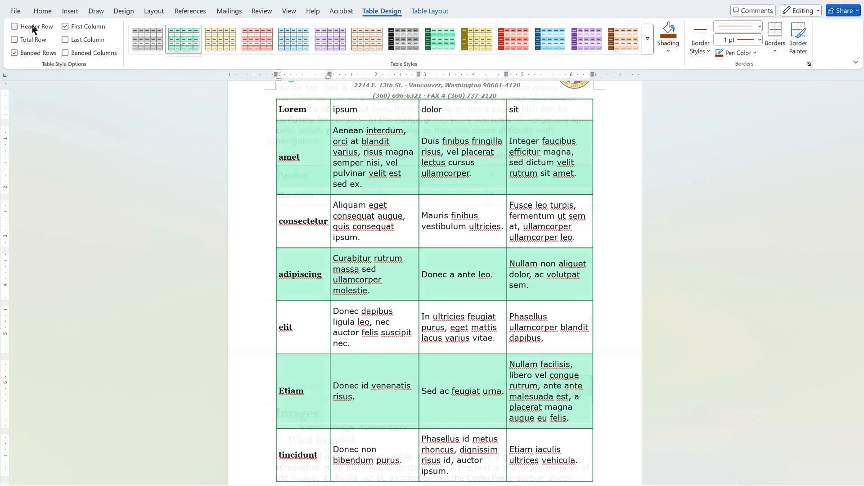
pyautogui.click(31, 30)
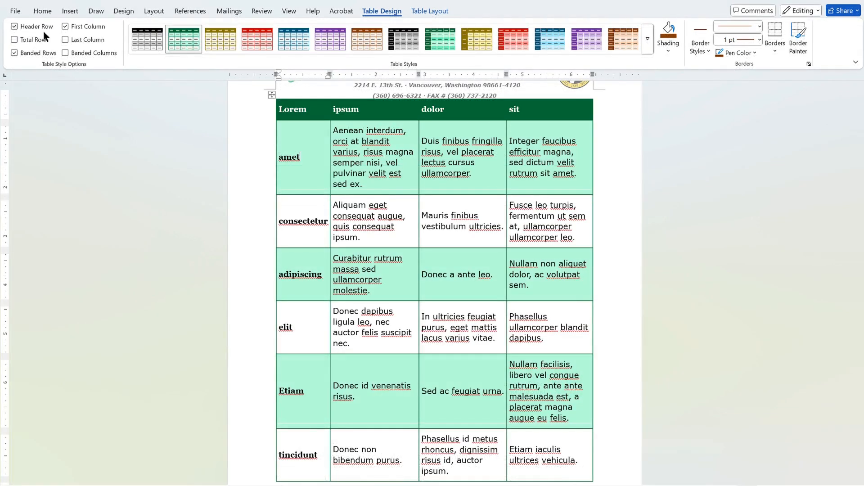
# Step: Look at the header row repeated on the long Lorem table's next page and toggle its Header Row option
pyautogui.scroll(-10, 168, 219)
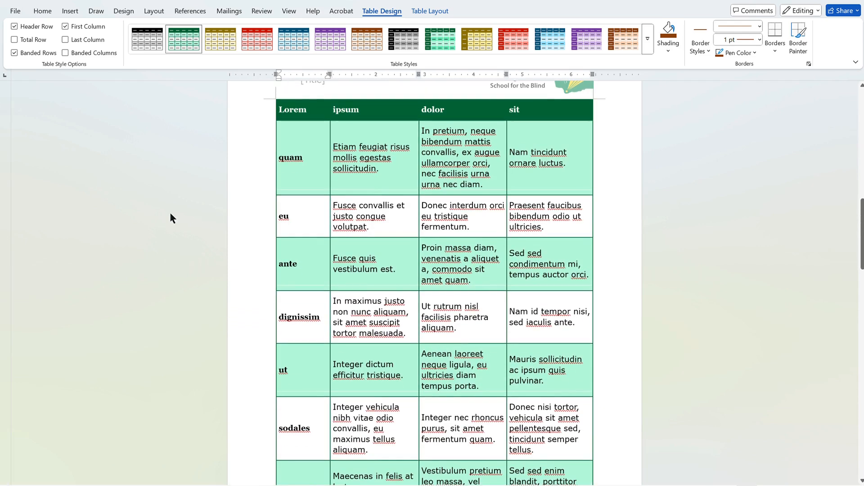
pyautogui.click(24, 29)
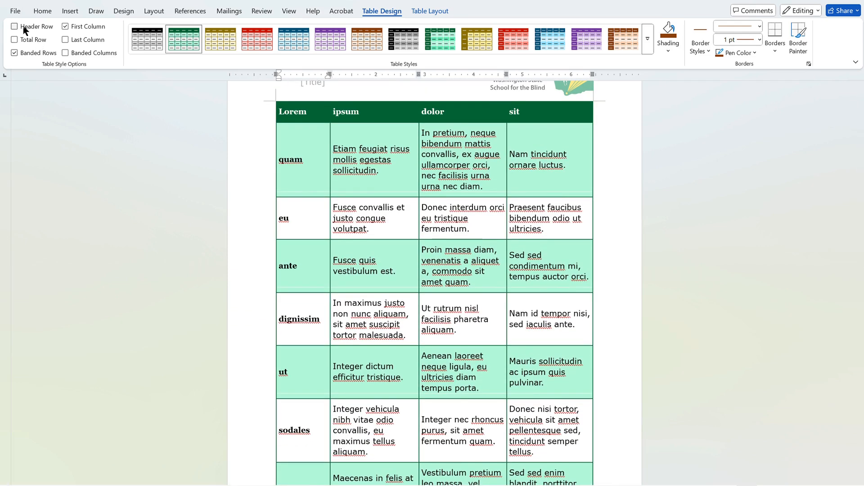
pyautogui.click(25, 29)
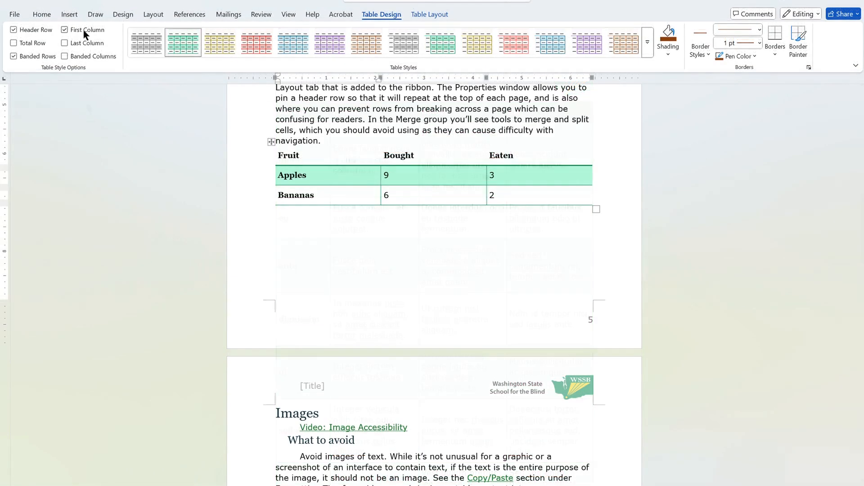
# Step: Try the First Column and Total Row formatting options on the fruit table
pyautogui.click(84, 30)
pyautogui.click(33, 43)
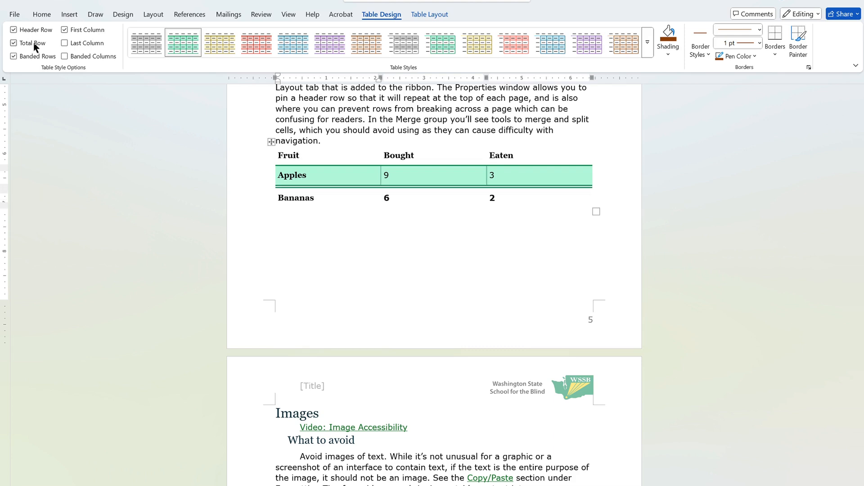
pyautogui.click(33, 42)
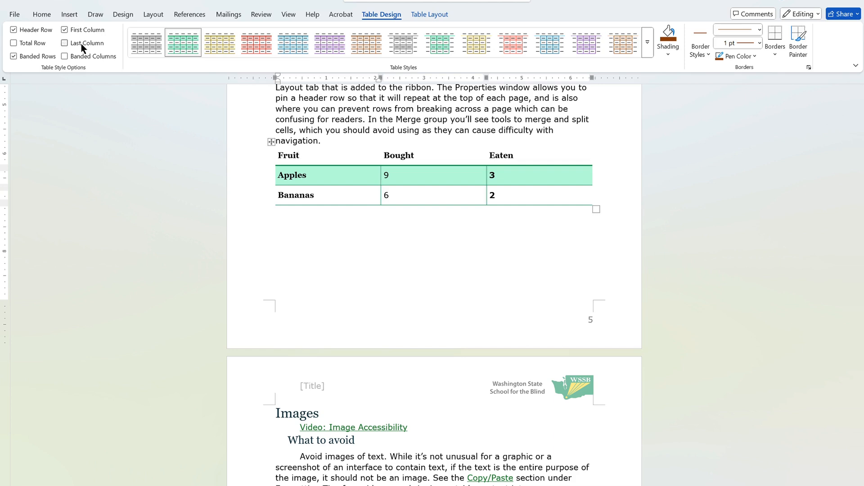
# Step: Turn off Banded Rows and Banded Columns for the fruit table and bring up the table layout tools
pyautogui.click(34, 57)
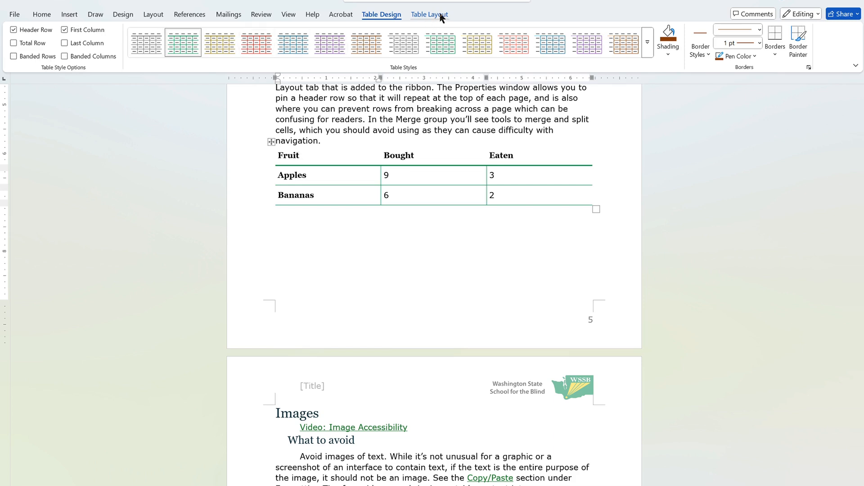
pyautogui.click(85, 60)
pyautogui.click(435, 11)
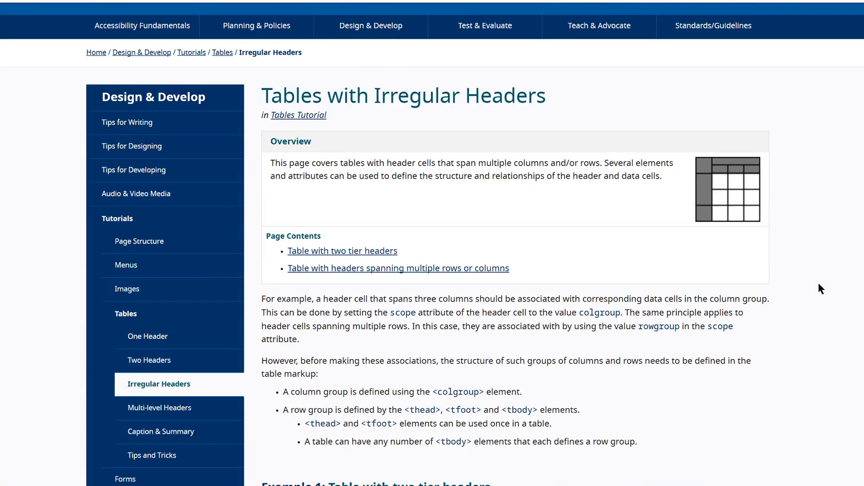
# Step: Switch to the Tables with Irregular Headers web page and examine the two-tier header example and its code snippet
pyautogui.scroll(-2, 820, 287)
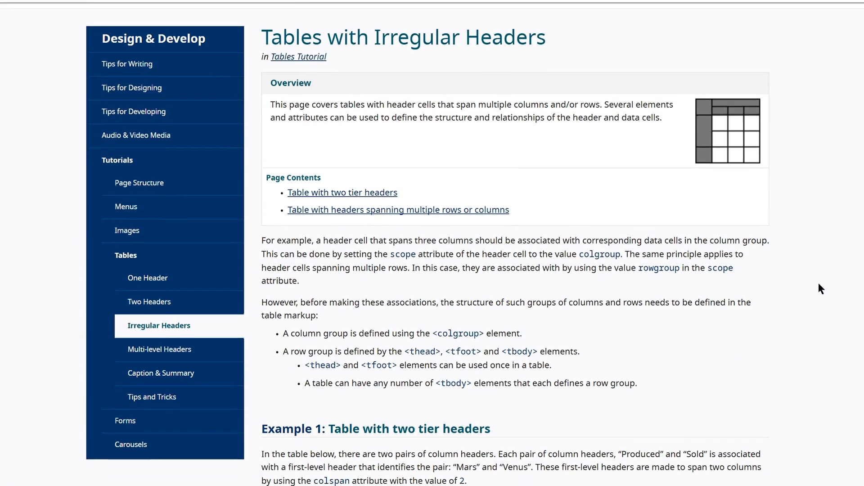
pyautogui.scroll(-3, 819, 287)
pyautogui.scroll(-2, 819, 288)
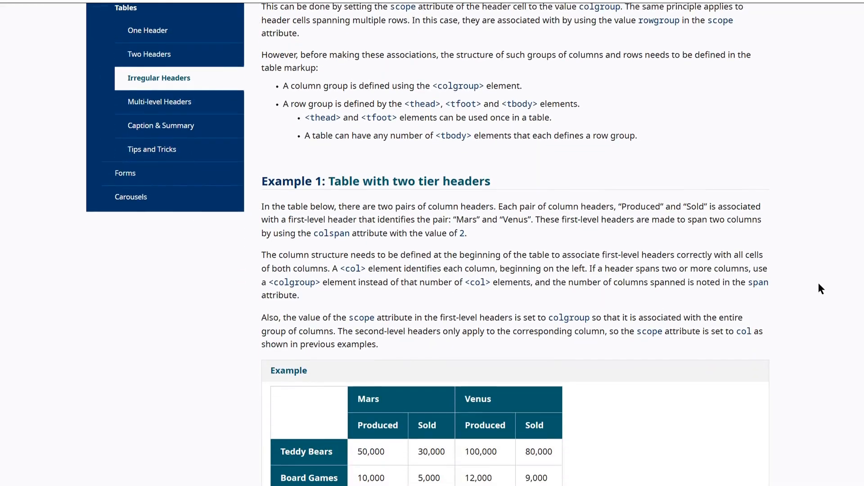
pyautogui.scroll(-4, 819, 288)
pyautogui.scroll(-1, 818, 288)
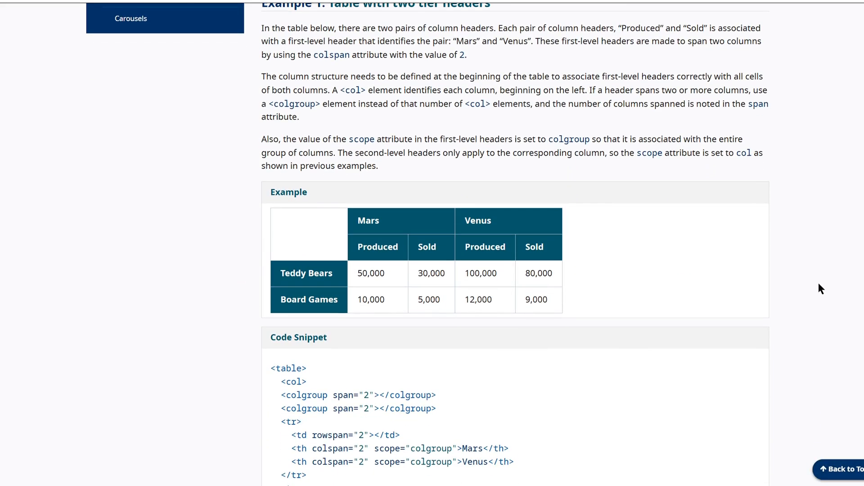
pyautogui.scroll(-1, 819, 284)
pyautogui.scroll(-1, 818, 285)
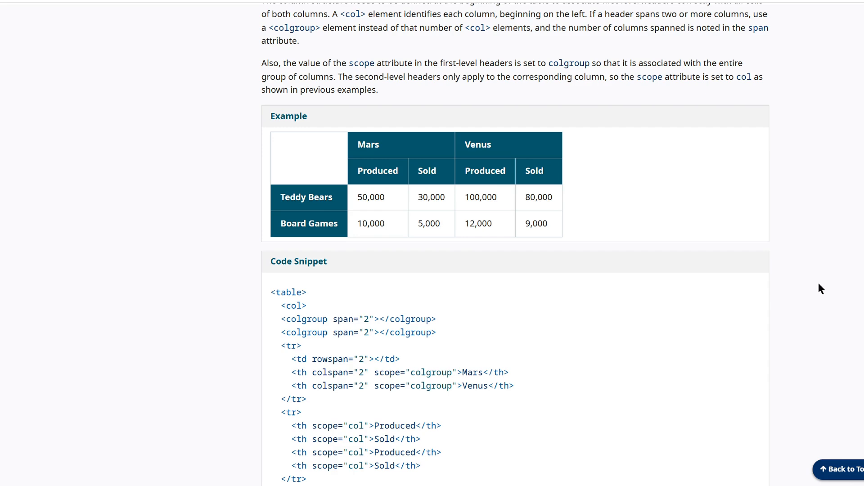
pyautogui.scroll(-2, 819, 284)
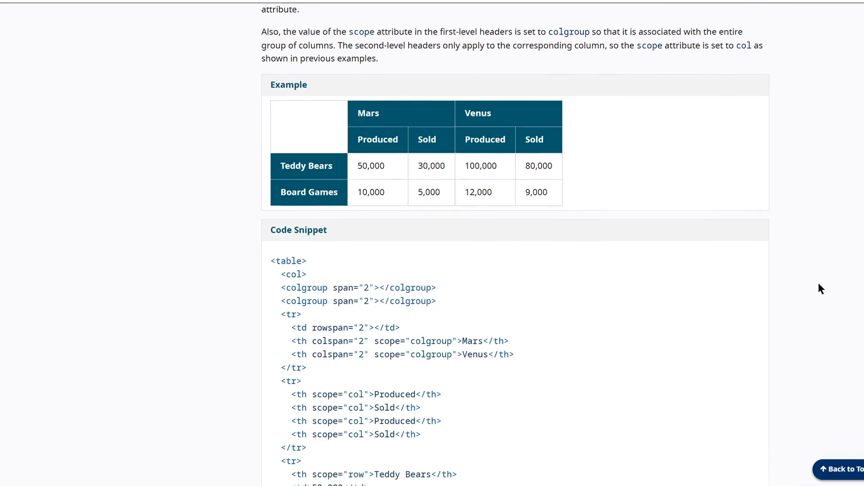